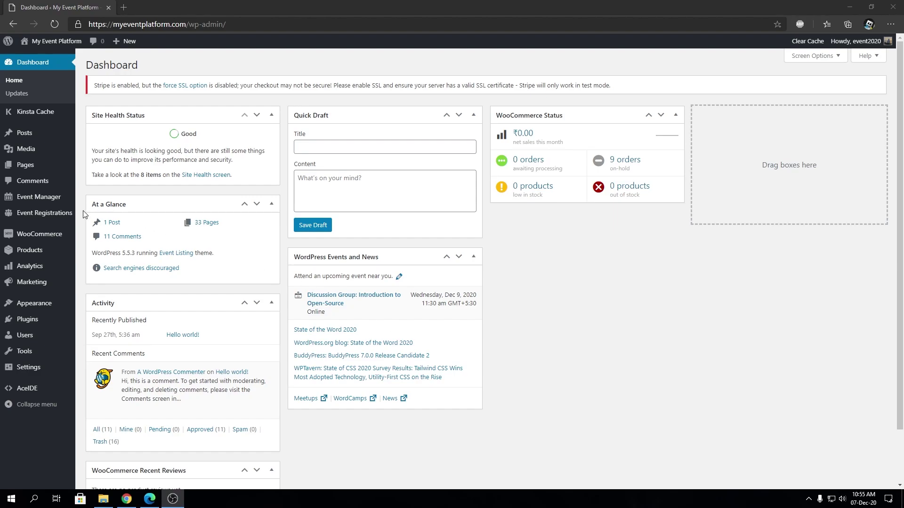
Step: Open the Event Manager settings and display the Event Submission options
mouse_move(45, 198)
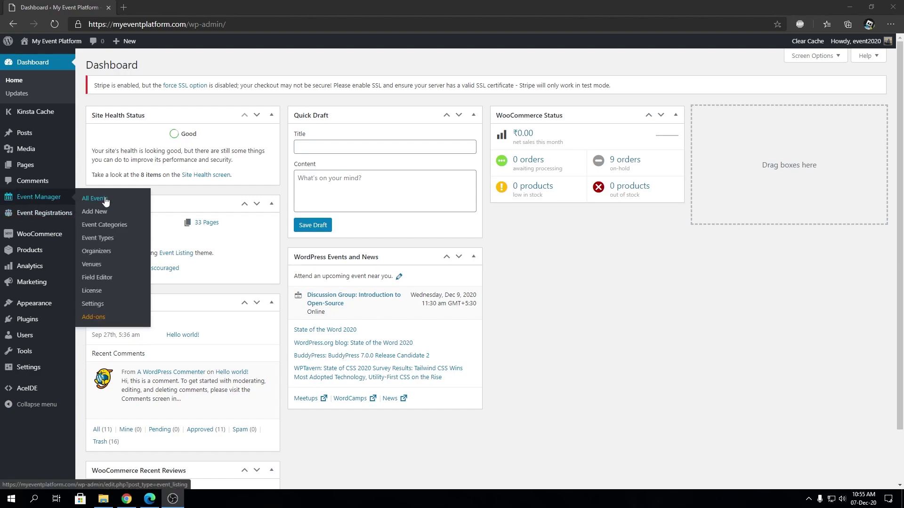
click(92, 304)
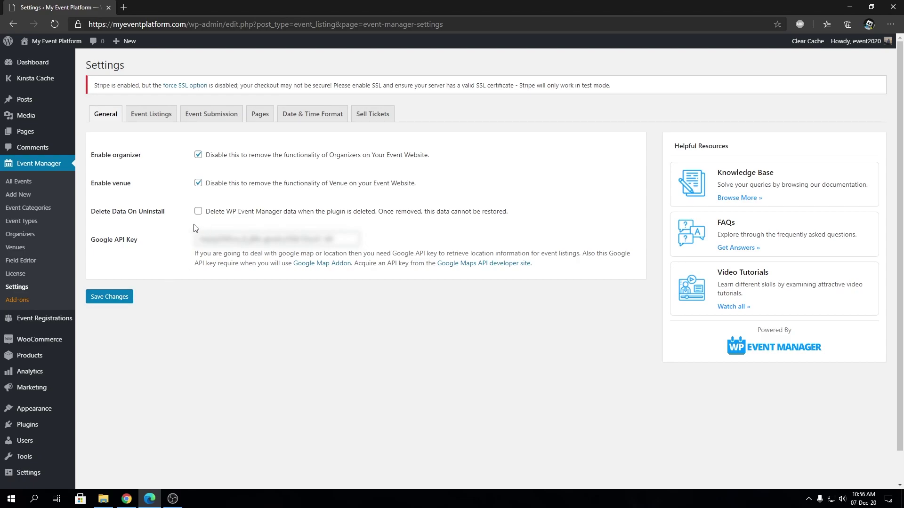
click(193, 121)
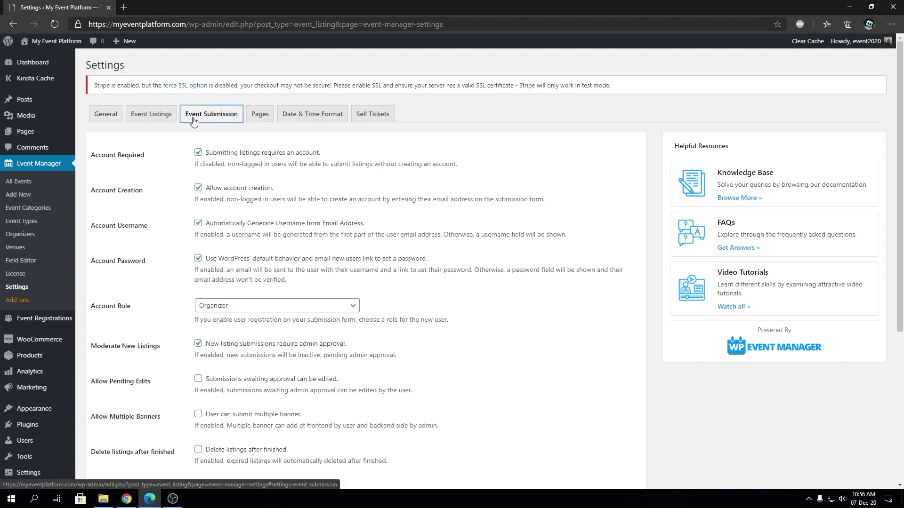
scroll(133, 154, down, 5)
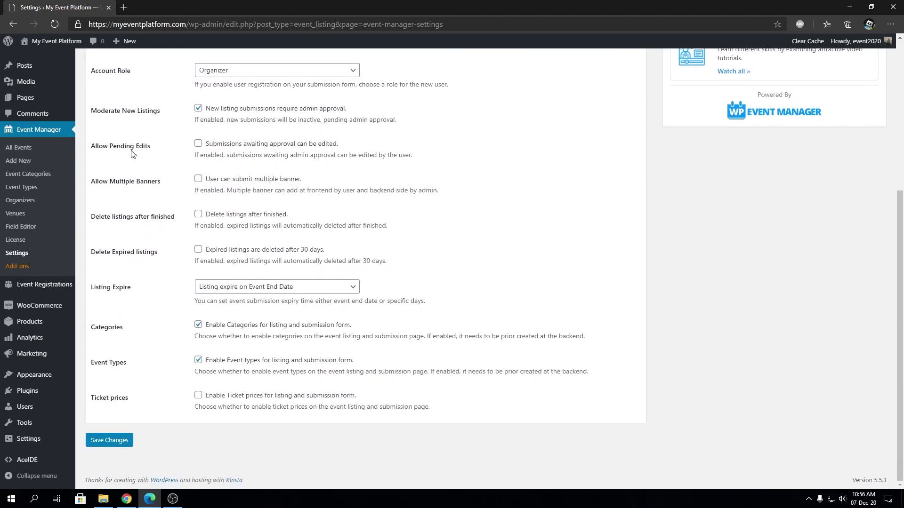
scroll(132, 154, up, 5)
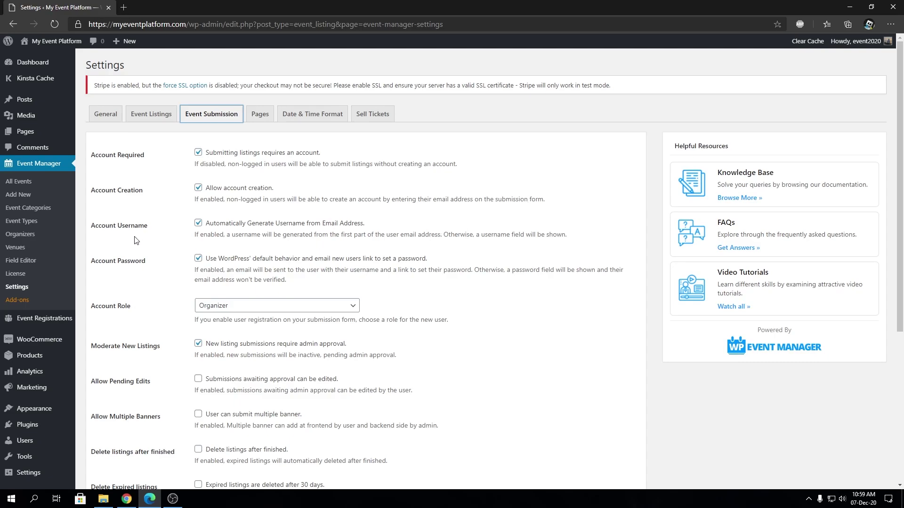
Step: Disable and re-enable automatic username generation and the default WordPress password behavior for new accounts
click(198, 223)
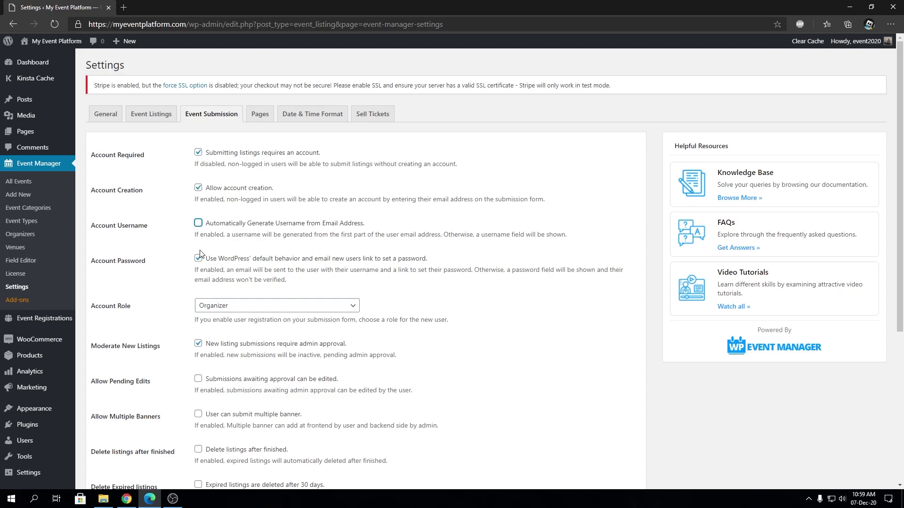
click(199, 260)
click(198, 258)
click(201, 224)
Step: View the Account Role choices without changing the role, and switch Allow Pending Edits on and back off
scroll(278, 263, down, 3)
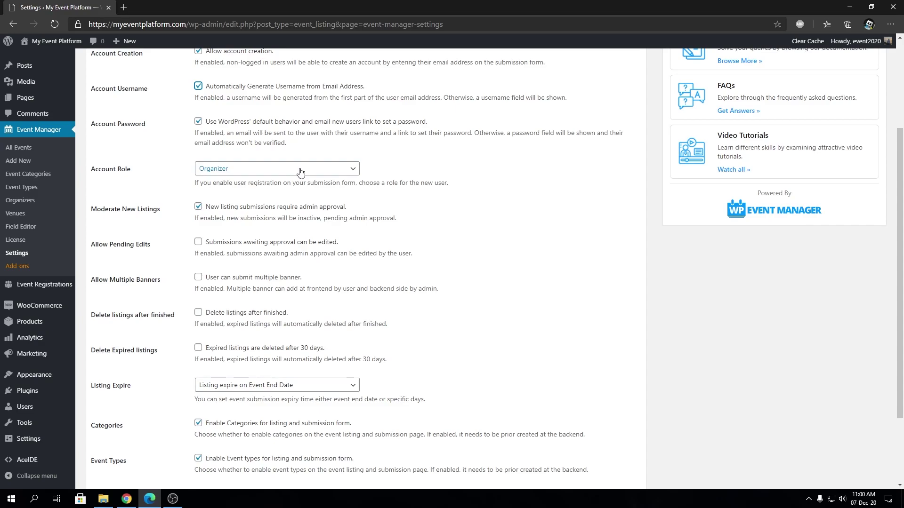
click(236, 168)
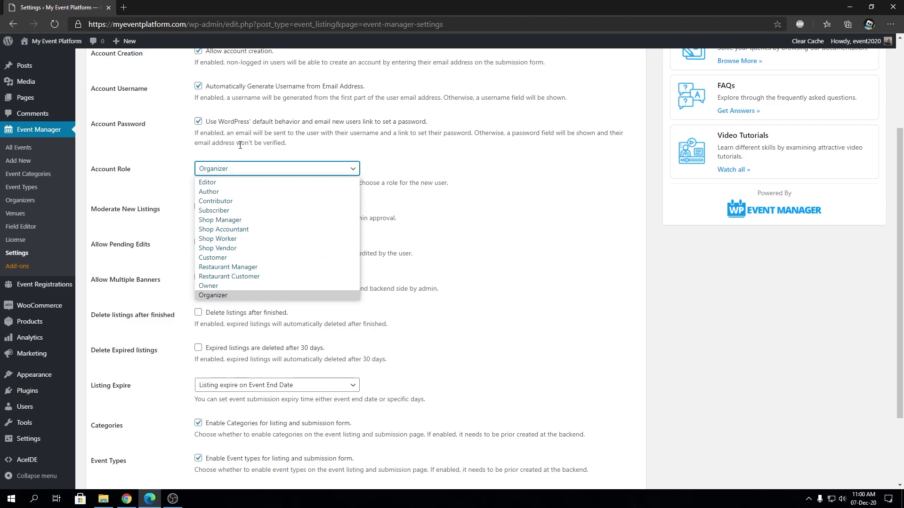
click(483, 228)
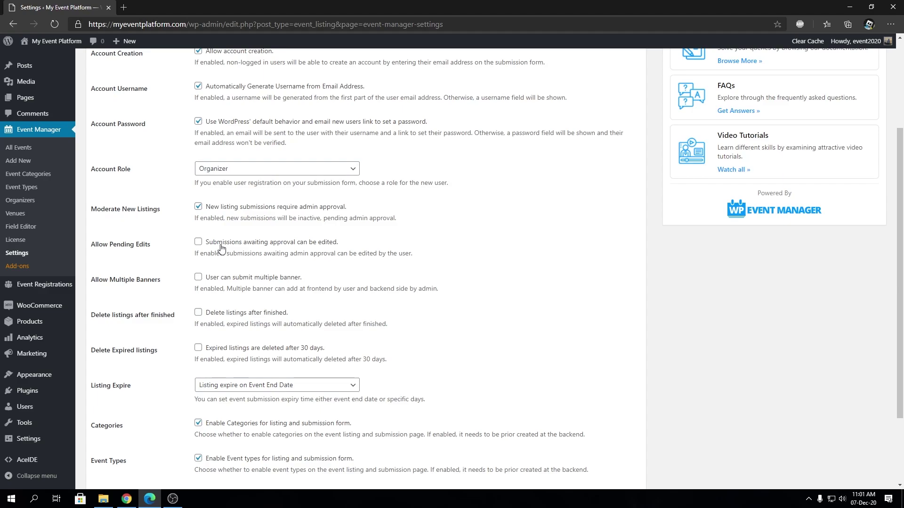
click(221, 245)
click(221, 248)
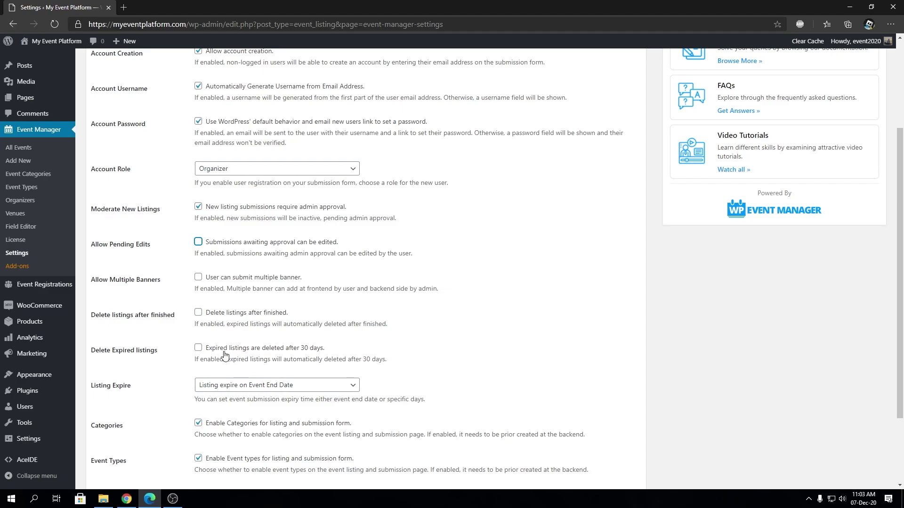
Step: Set Listing Expire to "Listing expire on Specified Below Days" and select the number in Listing Duration
scroll(221, 354, down, 2)
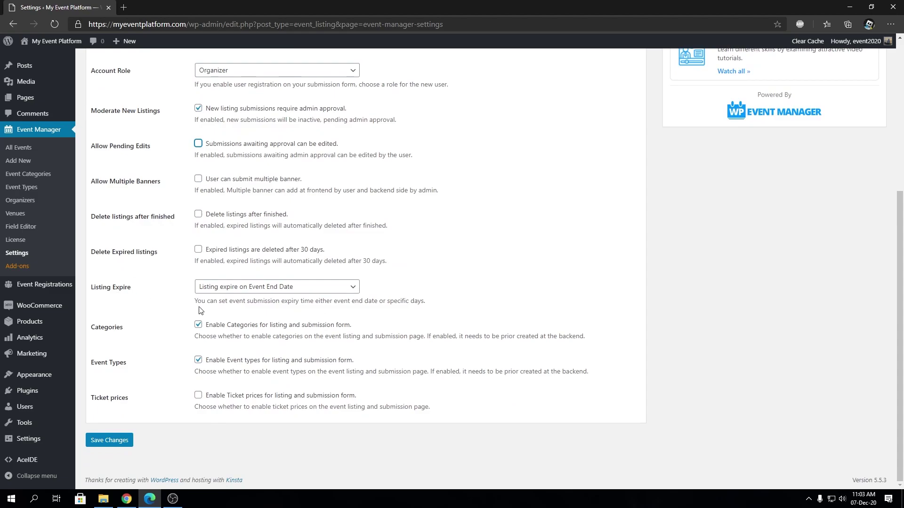
click(276, 292)
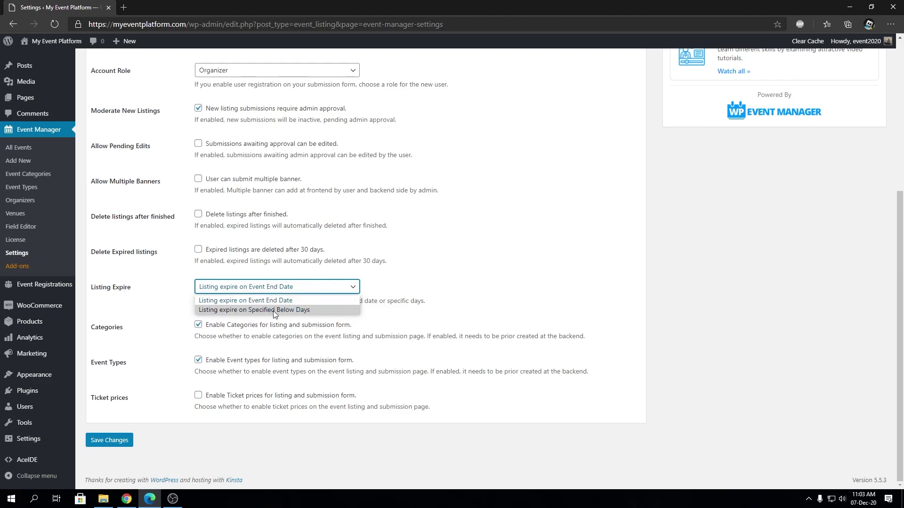
click(275, 312)
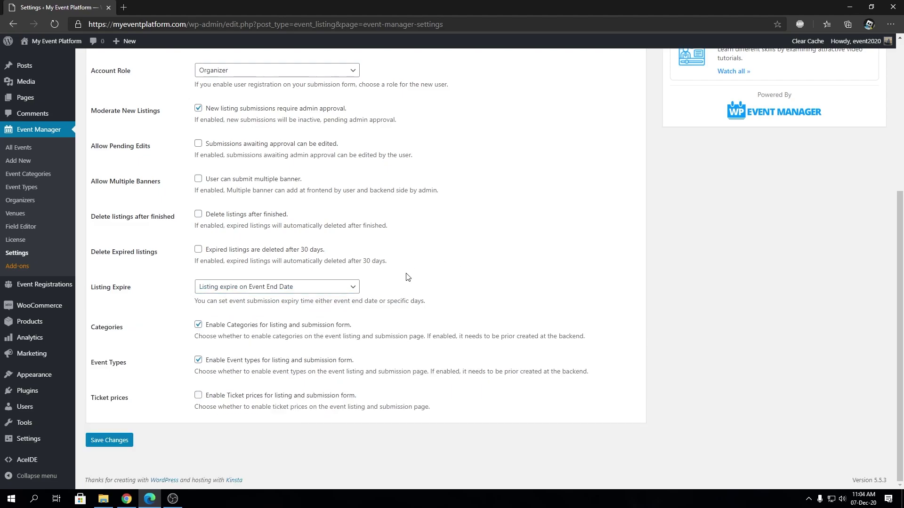
click(292, 286)
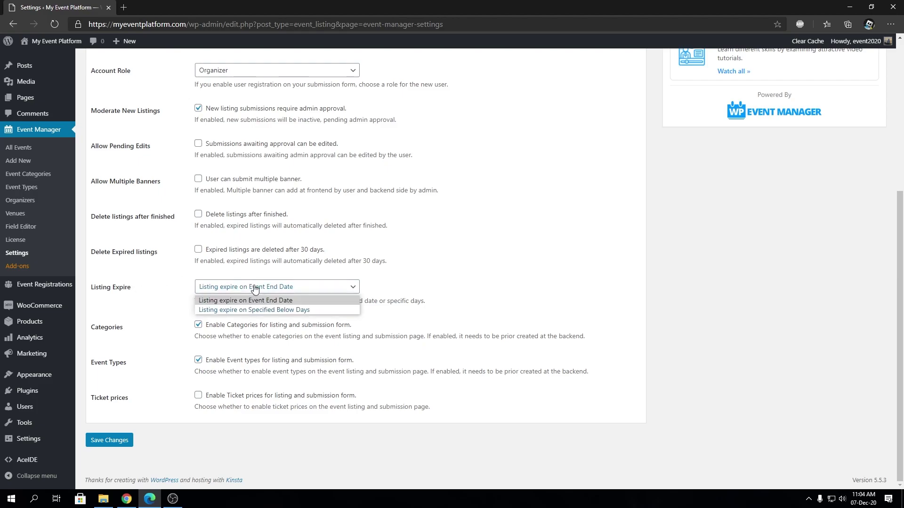
click(236, 310)
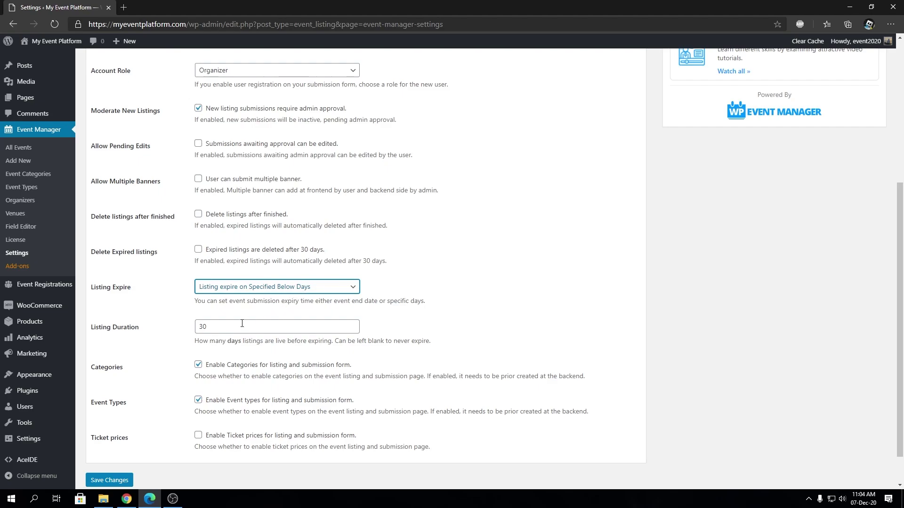
click(221, 328)
double_click(221, 329)
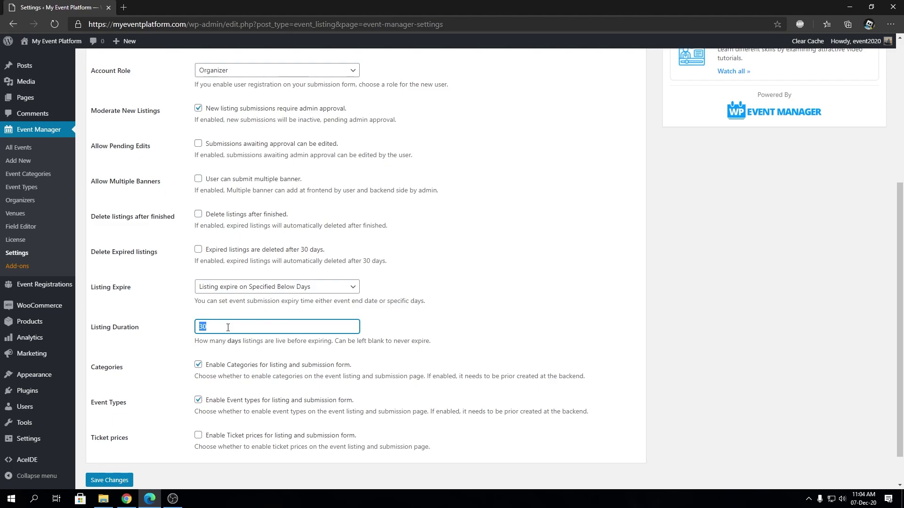
Step: Set Listing Expire back to "Listing expire on Event End Date"
click(212, 287)
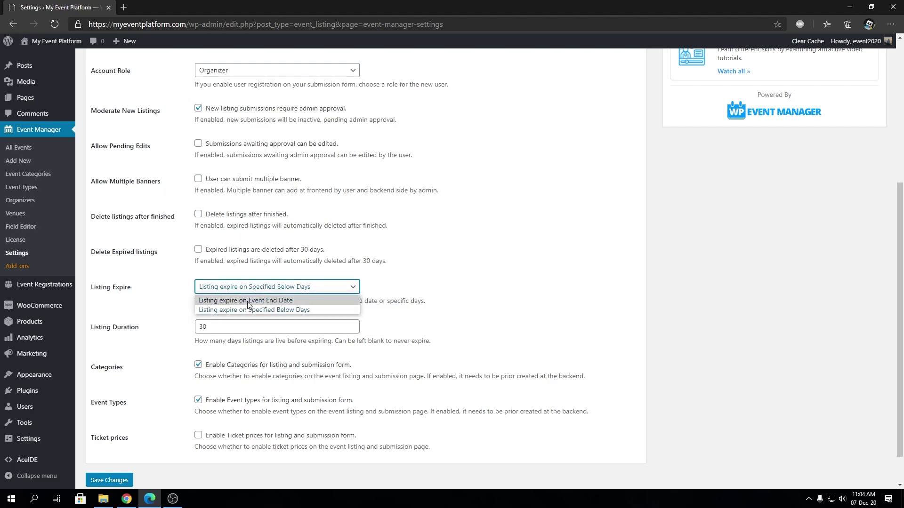
click(247, 300)
click(185, 323)
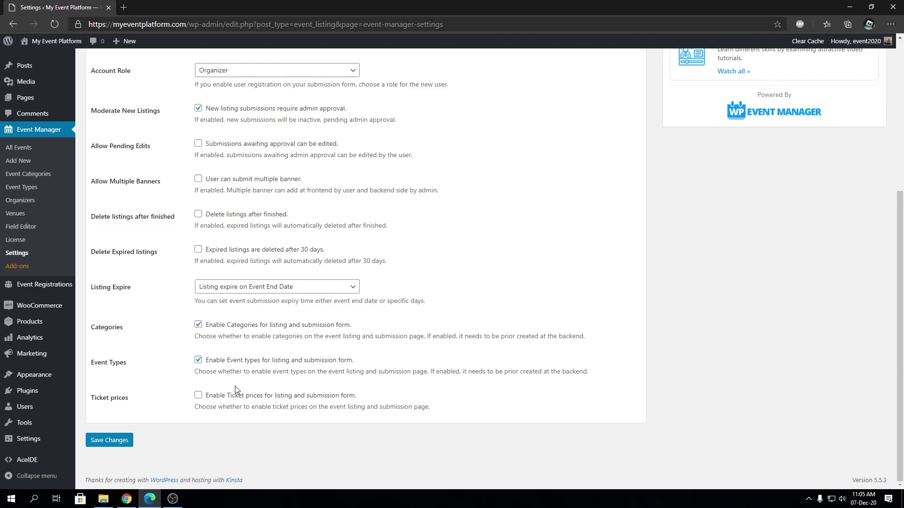
Step: Review the full set of Event Submission options, from Account Required through Ticket prices
scroll(235, 390, up, 5)
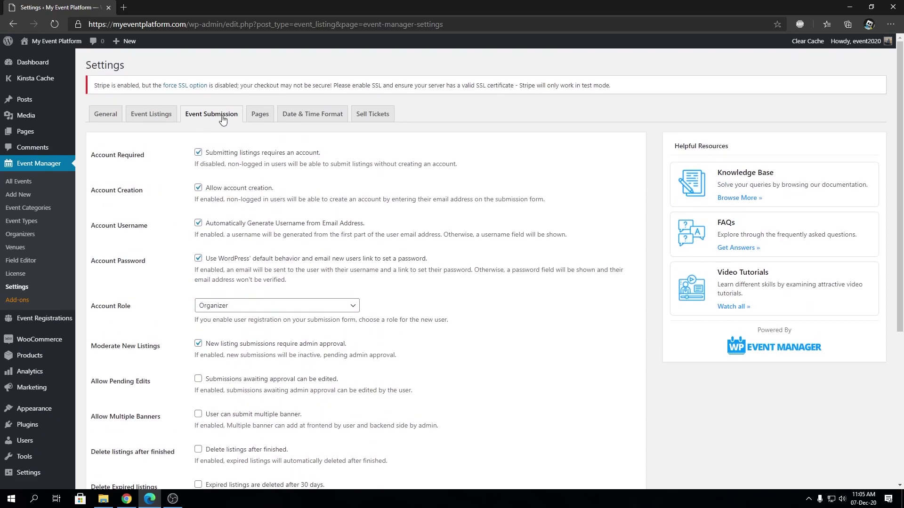
scroll(313, 377, down, 5)
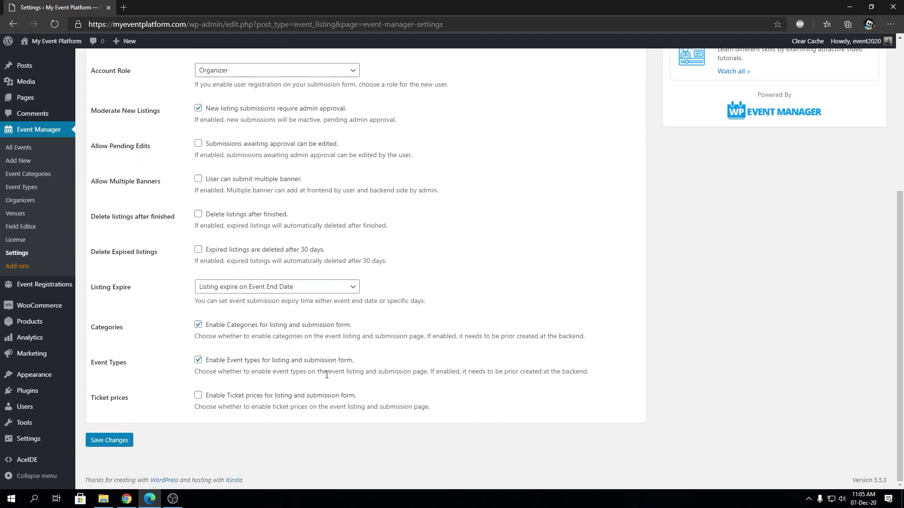
scroll(328, 378, up, 4)
scroll(328, 378, up, 2)
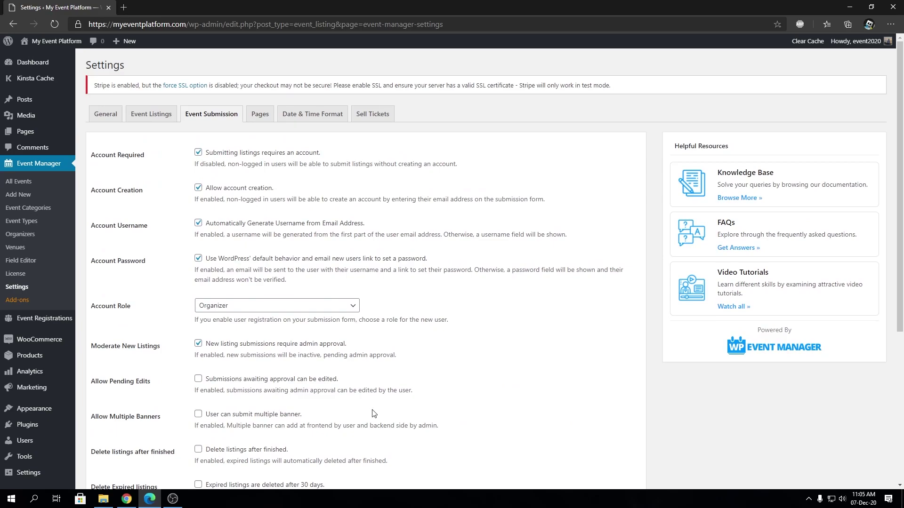
scroll(374, 413, down, 5)
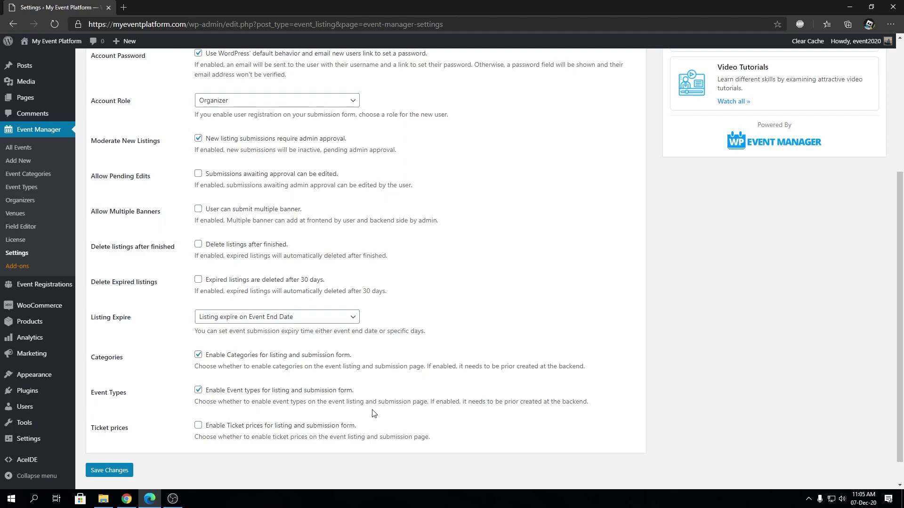
scroll(352, 287, up, 4)
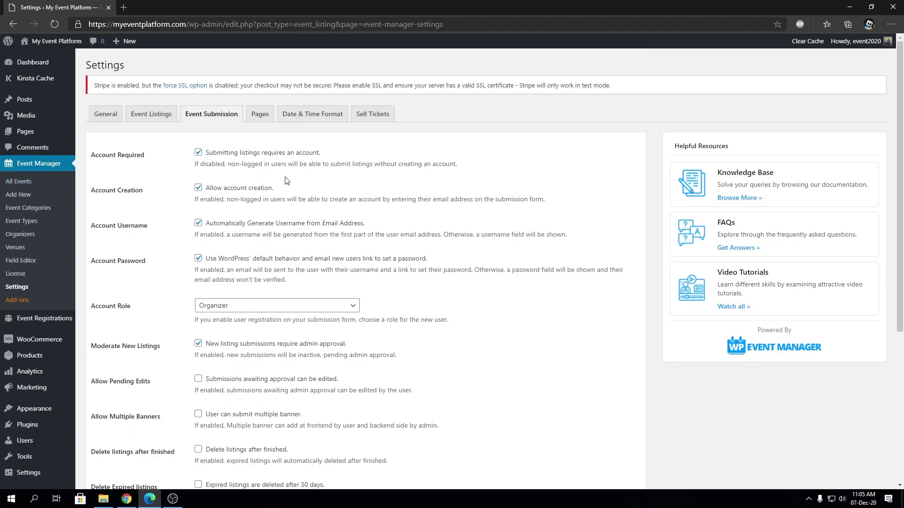
scroll(479, 373, down, 5)
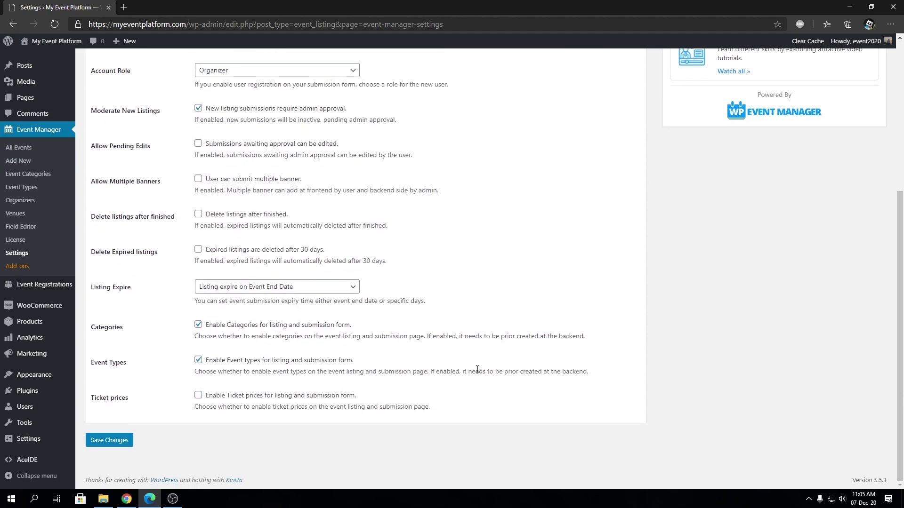